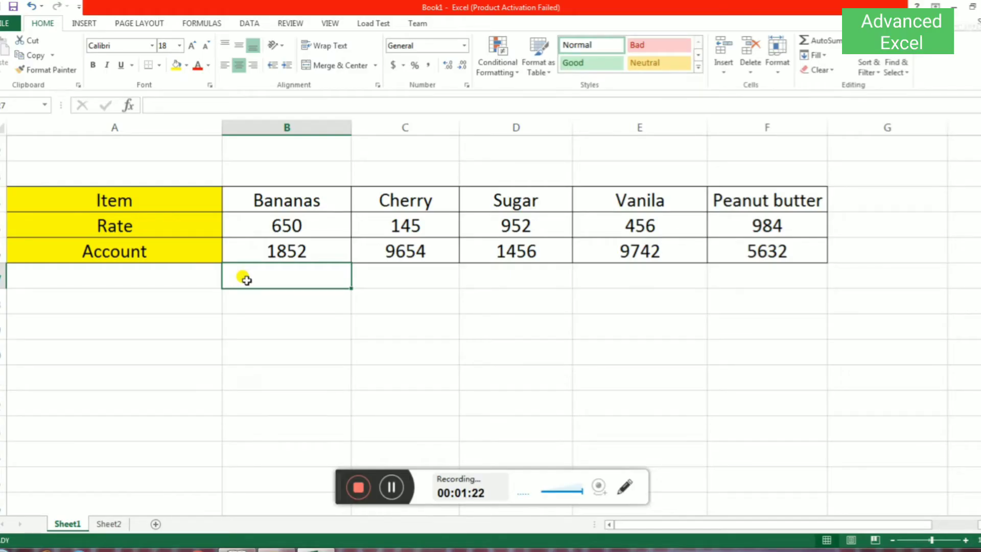
Copy the yellow Item, Rate and Account labels into a new block a few rows below the product table.
{"action": "left_click", "coordinate": [147, 305]}
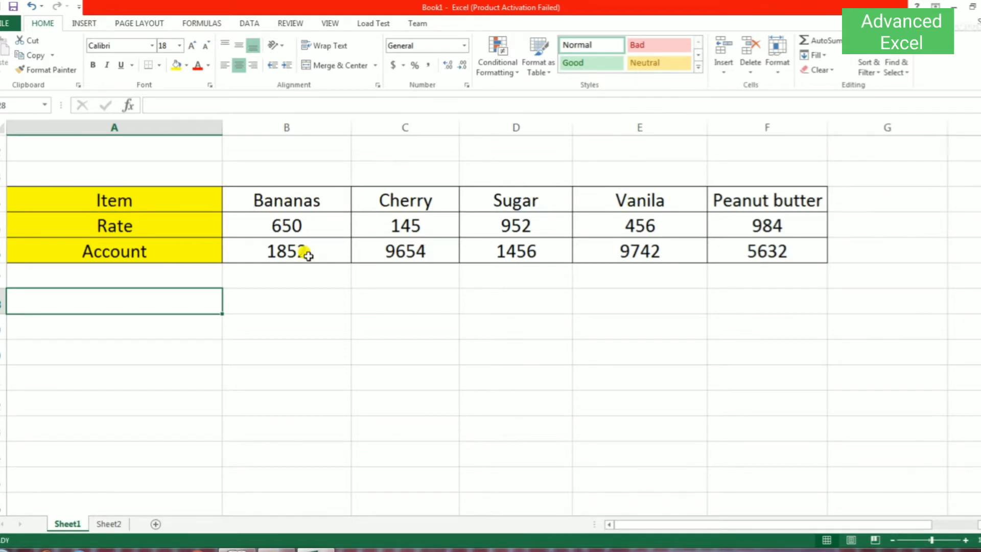
{"action": "left_click", "coordinate": [90, 342]}
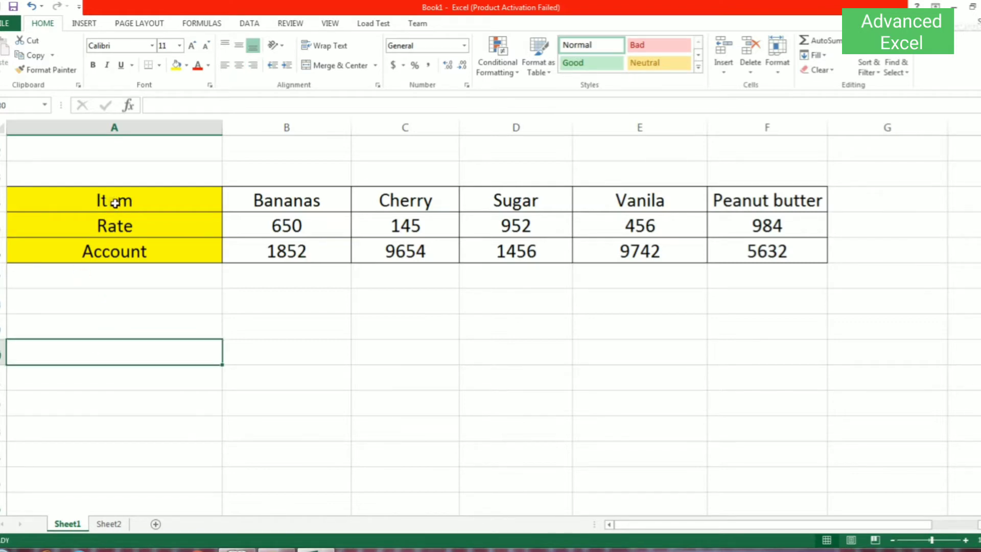
{"action": "left_click_drag", "start_coordinate": [115, 203], "coordinate": [109, 249]}
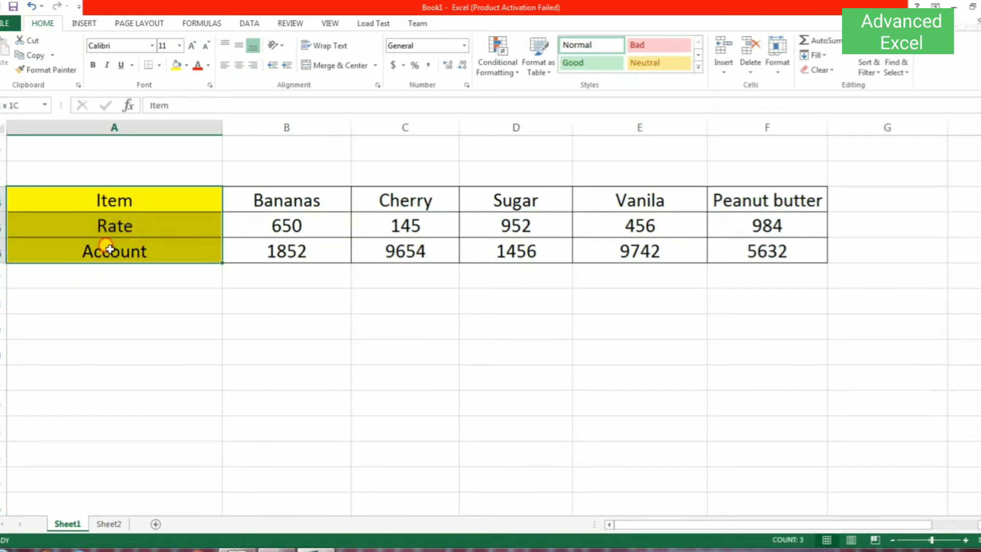
{"action": "key", "text": "ctrl+c"}
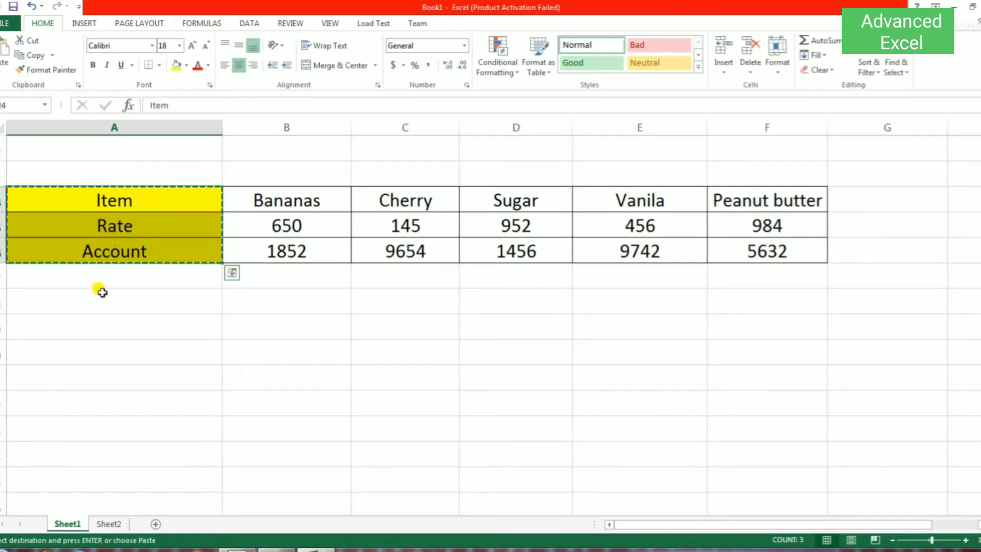
{"action": "left_click", "coordinate": [84, 320]}
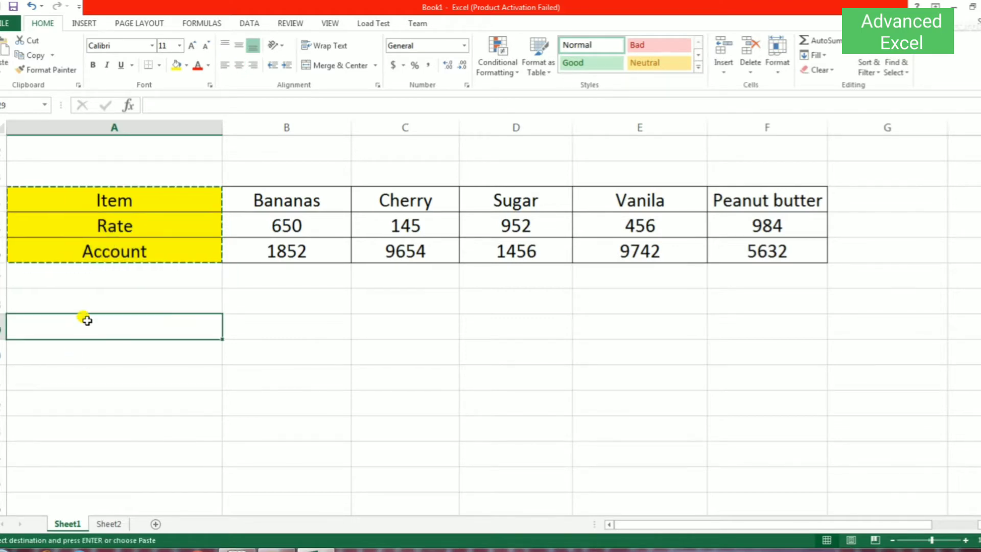
{"action": "key", "text": "ctrl+v"}
{"action": "left_click", "coordinate": [251, 328]}
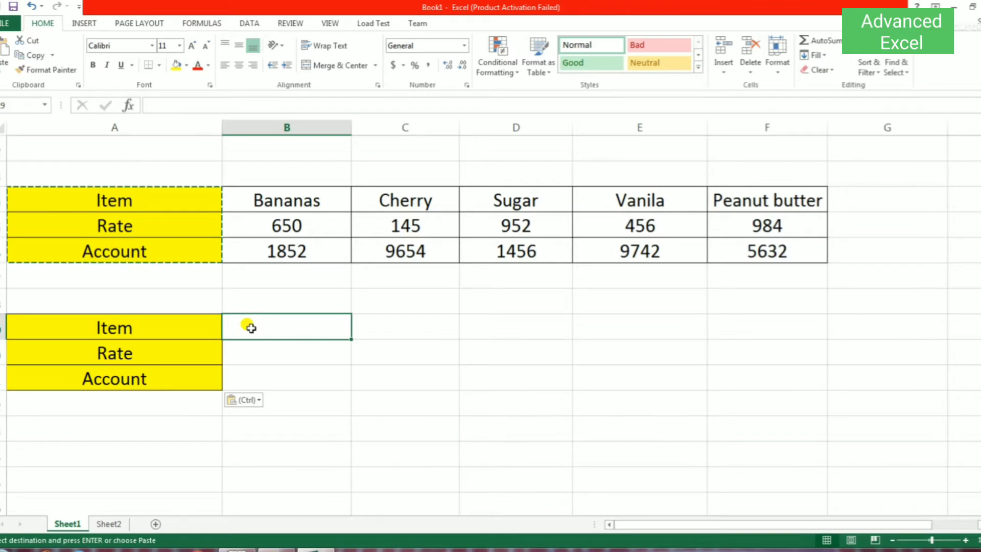
Enter Sugar beside the new Item label and start an HLOOKUP in the Rate cell referencing Sugar.
{"action": "type", "text": "Sugar"}
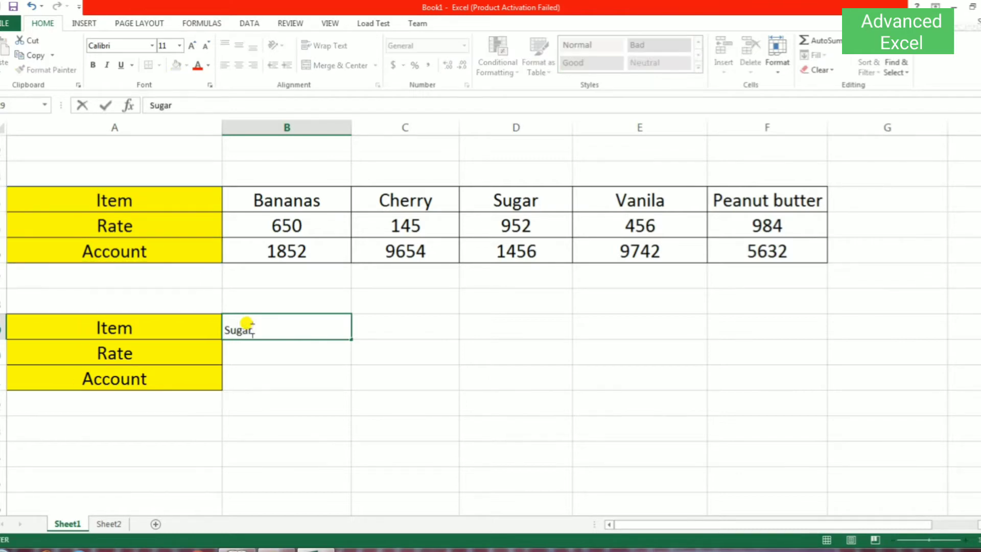
{"action": "left_click", "coordinate": [274, 359]}
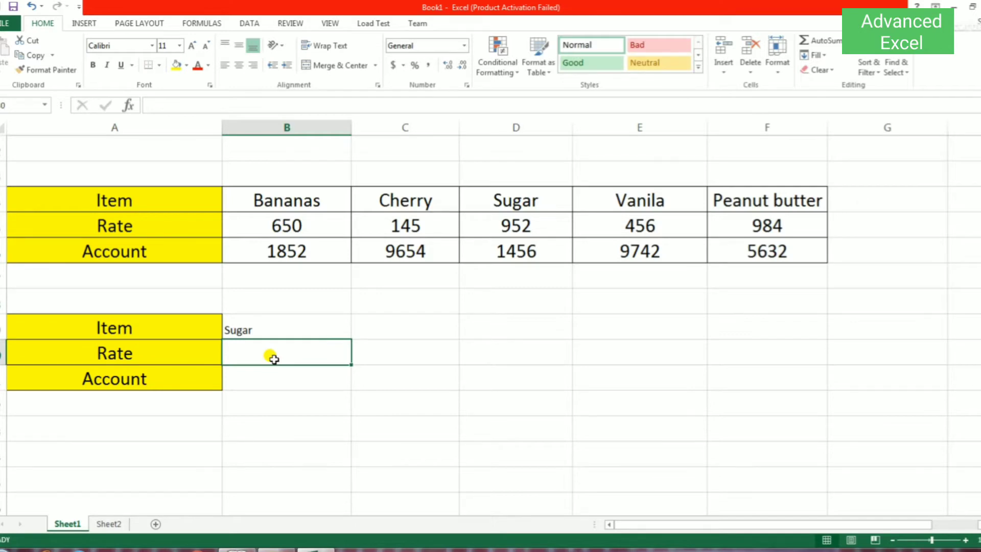
{"action": "type", "text": "="}
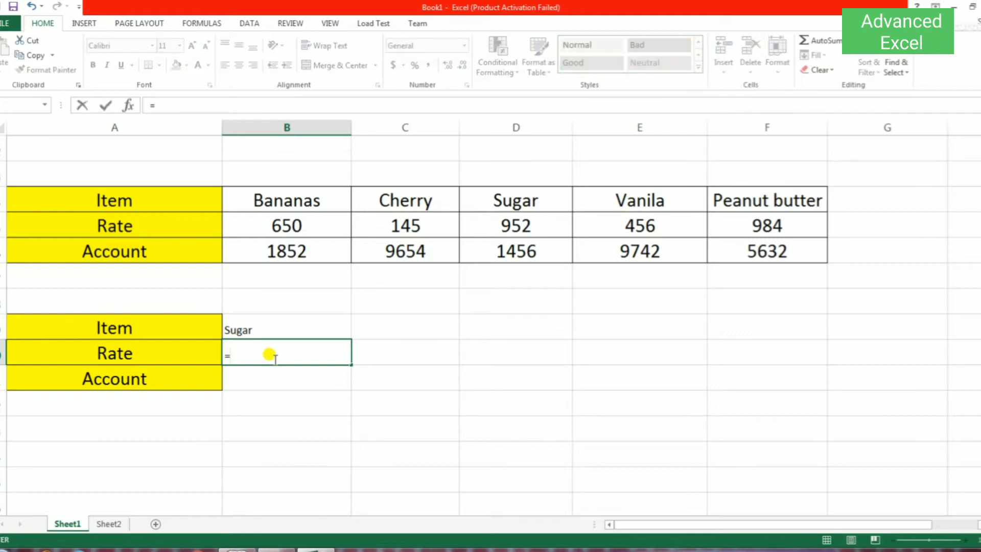
{"action": "type", "text": "h"}
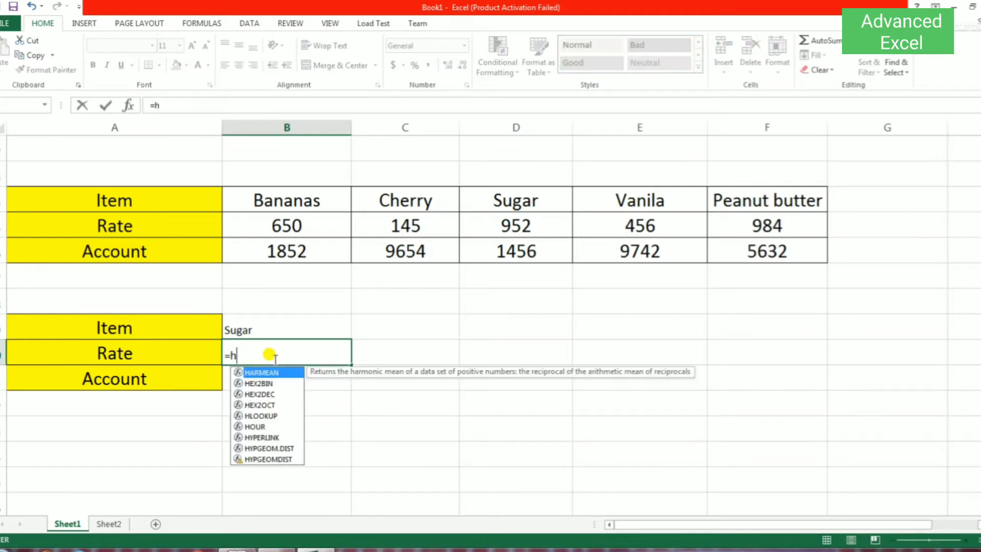
{"action": "type", "text": "l"}
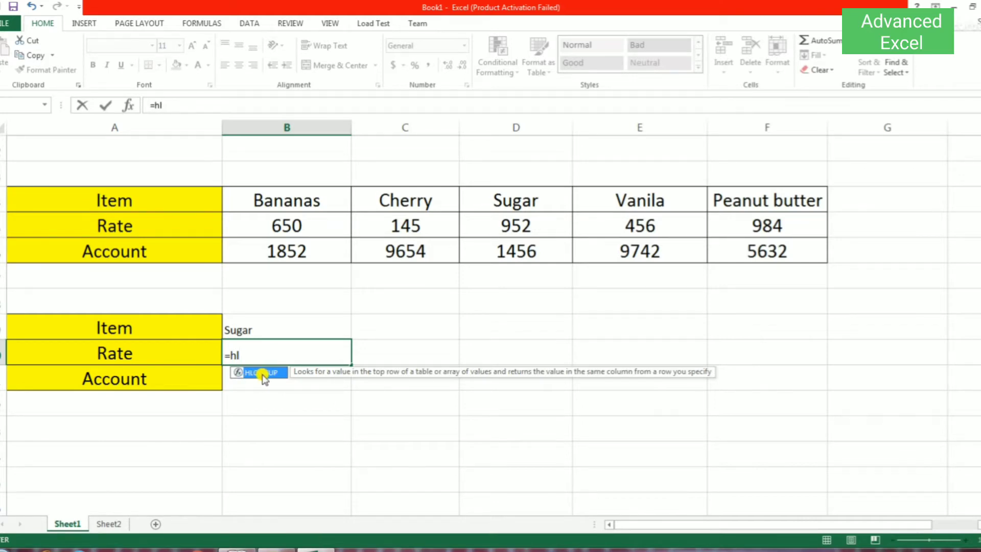
{"action": "double_click", "coordinate": [262, 376]}
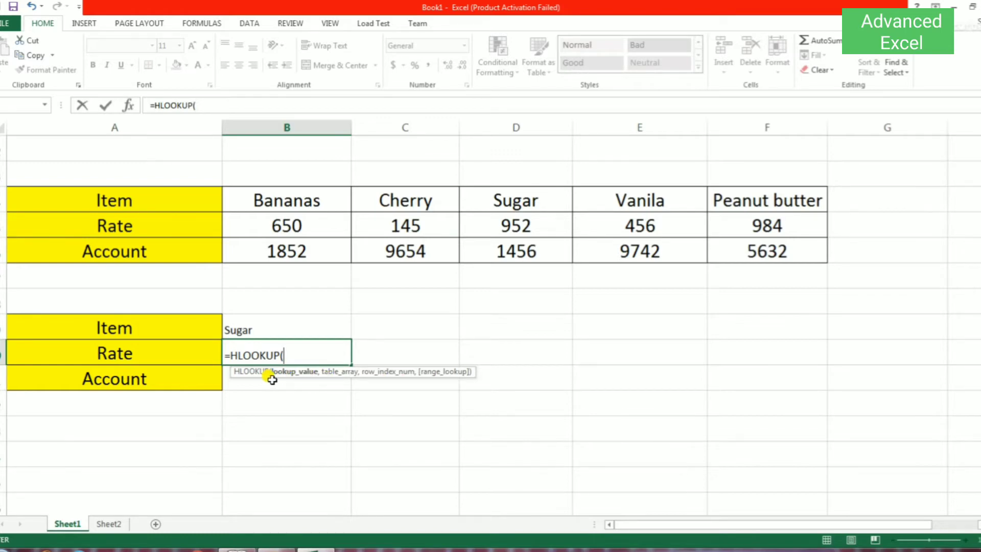
{"action": "left_click", "coordinate": [273, 331]}
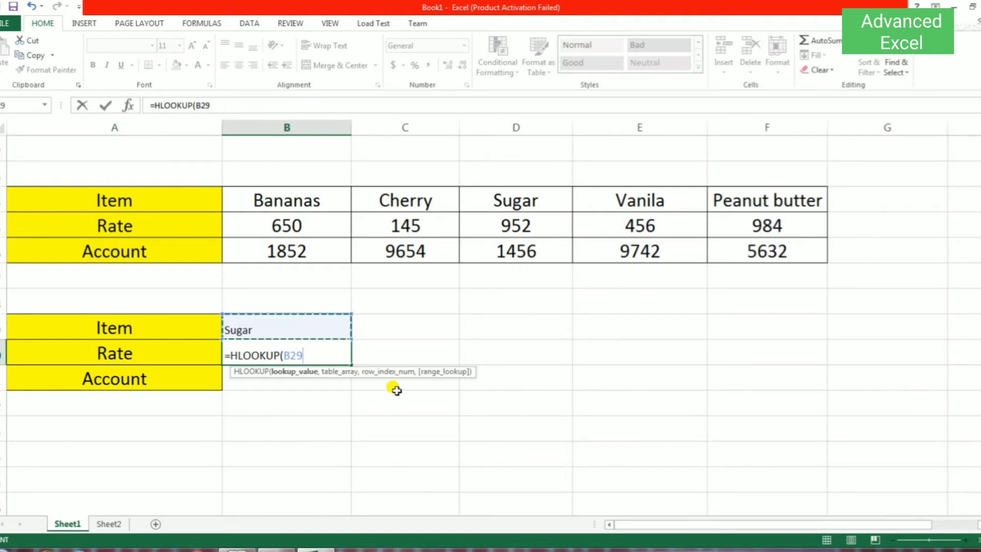
Complete the Rate HLOOKUP with table B24:F26, row 2 and exact match (FALSE), returning 952.
{"action": "type", "text": ","}
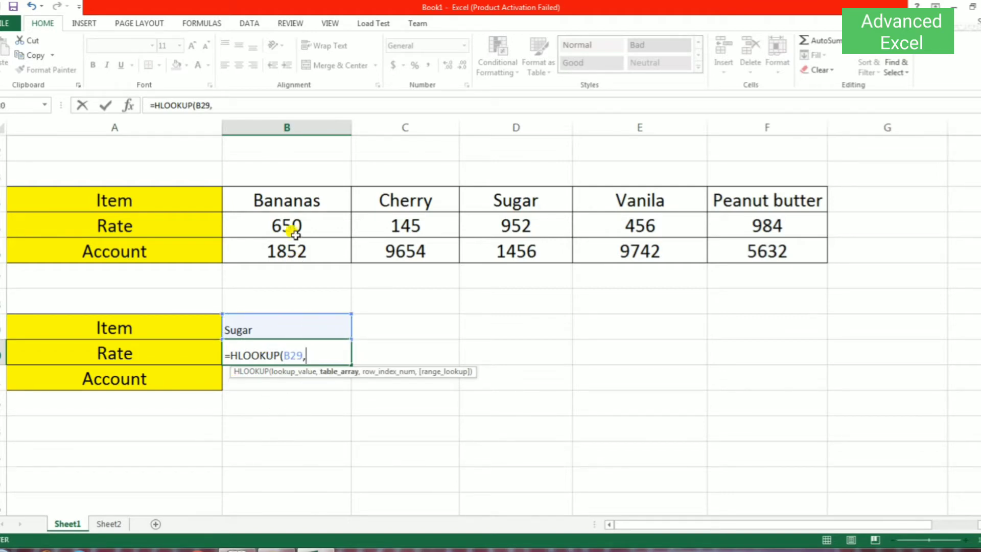
{"action": "mouse_move", "coordinate": [287, 197]}
{"action": "left_mouse_down"}
{"action": "mouse_move", "coordinate": [300, 228]}
{"action": "mouse_move", "coordinate": [728, 235]}
{"action": "mouse_move", "coordinate": [739, 247]}
{"action": "left_mouse_up"}
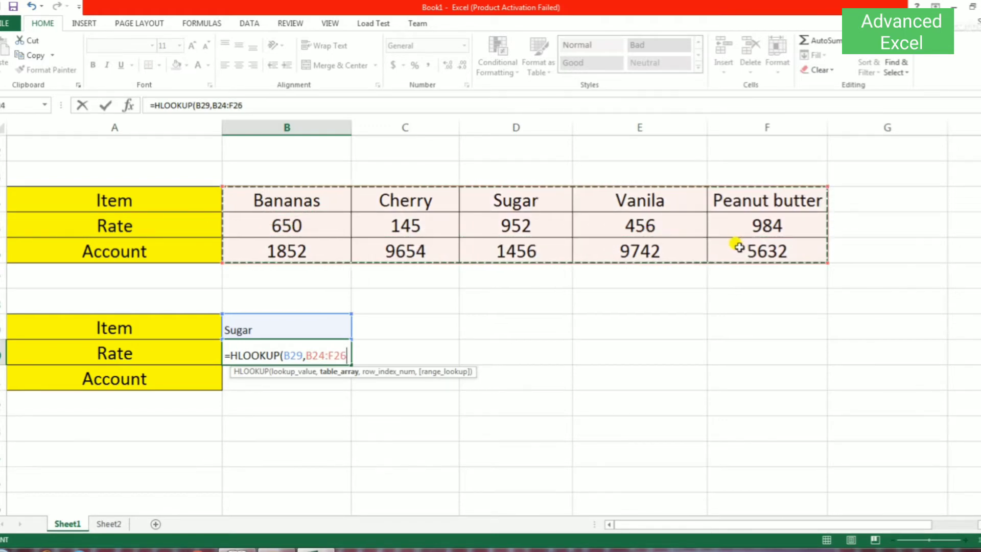
{"action": "type", "text": ","}
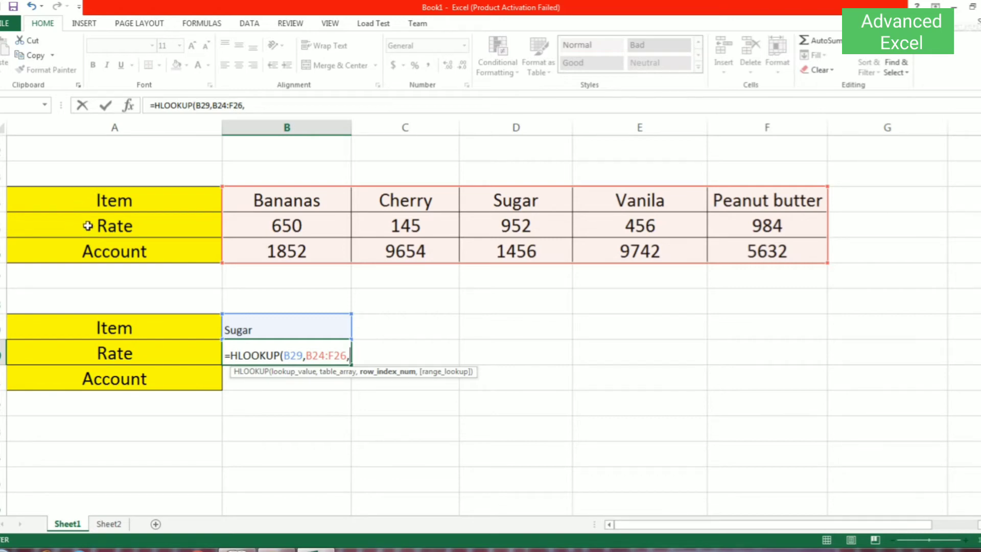
{"action": "type", "text": "2"}
{"action": "type", "text": ","}
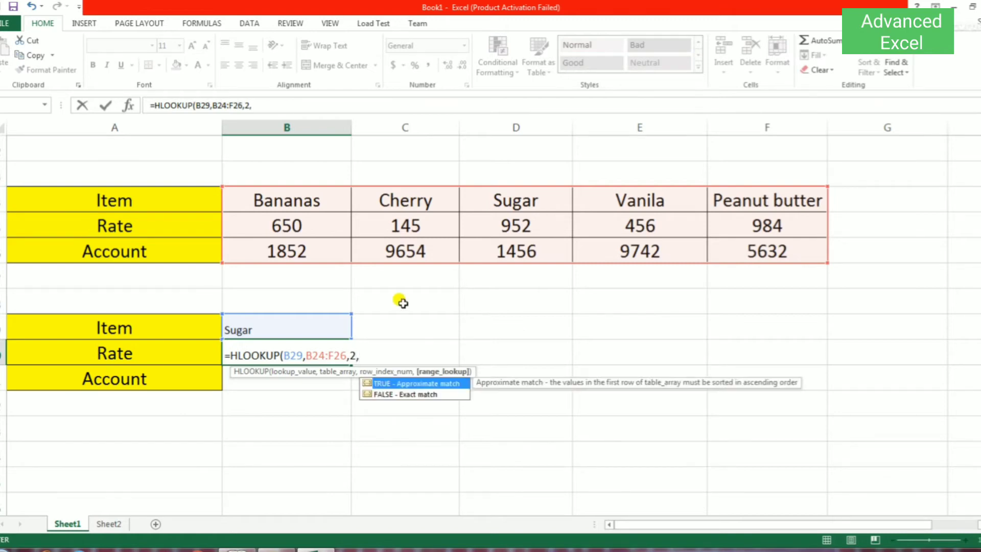
{"action": "left_click", "coordinate": [426, 395]}
{"action": "key", "text": "Return"}
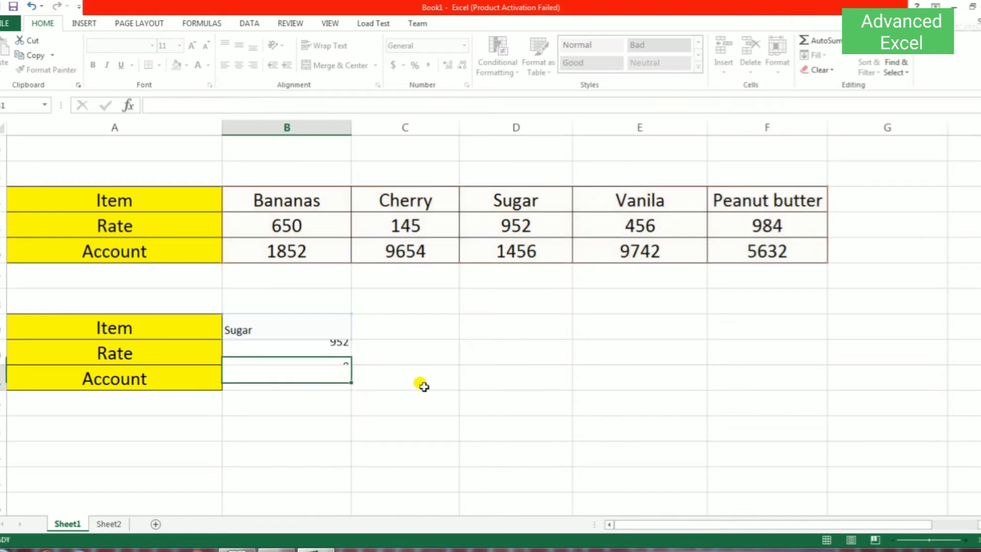
Check the Rate result 952 against Sugar's rate in the product table.
{"action": "left_click", "coordinate": [302, 359]}
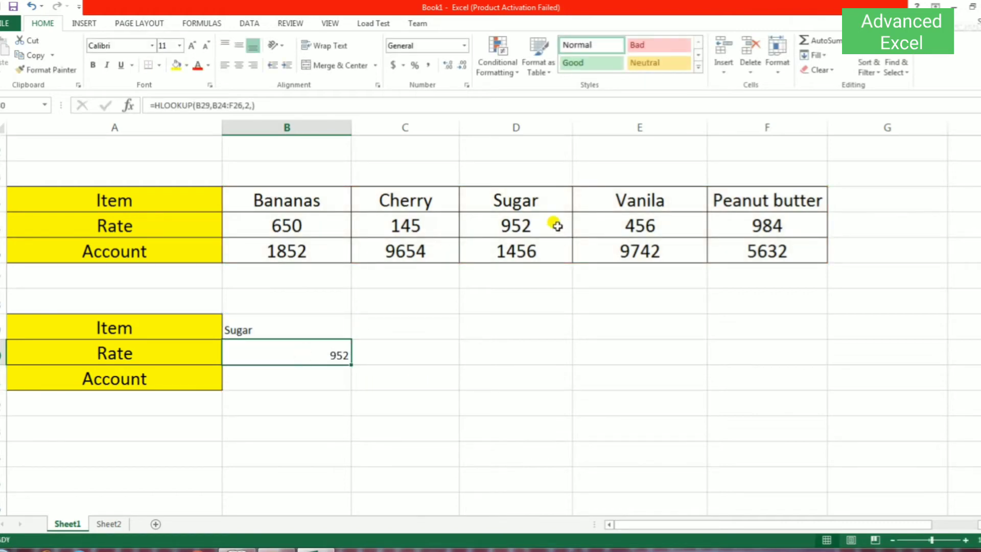
{"action": "left_click", "coordinate": [516, 205]}
{"action": "left_click", "coordinate": [520, 231]}
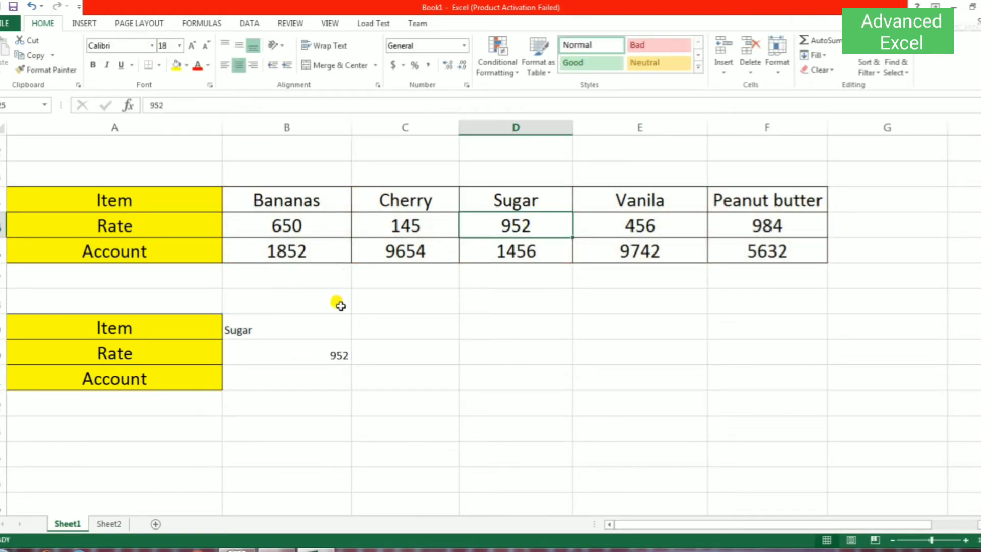
{"action": "left_click", "coordinate": [331, 355]}
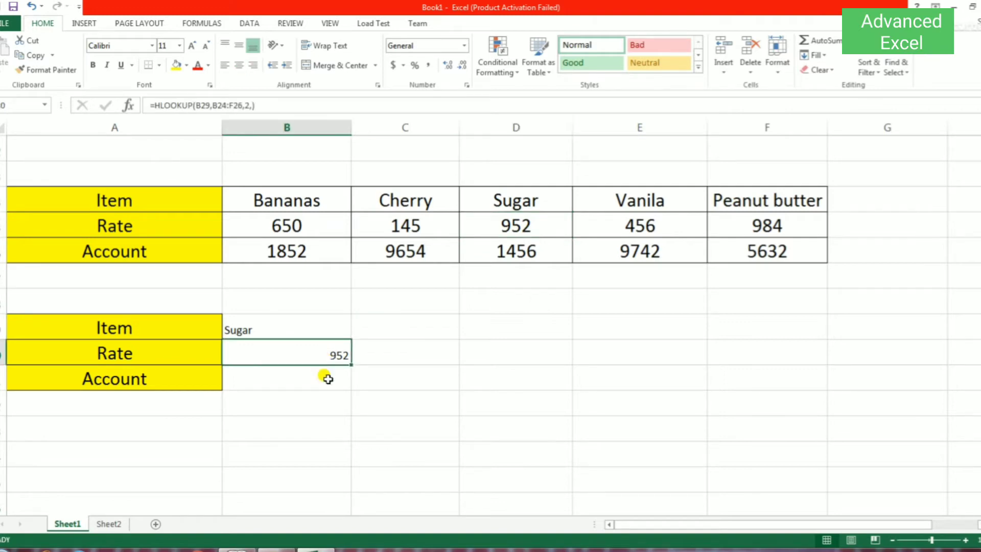
Copy the Rate HLOOKUP formula into the Account cell below, which shows 1456.
{"action": "left_click", "coordinate": [299, 381]}
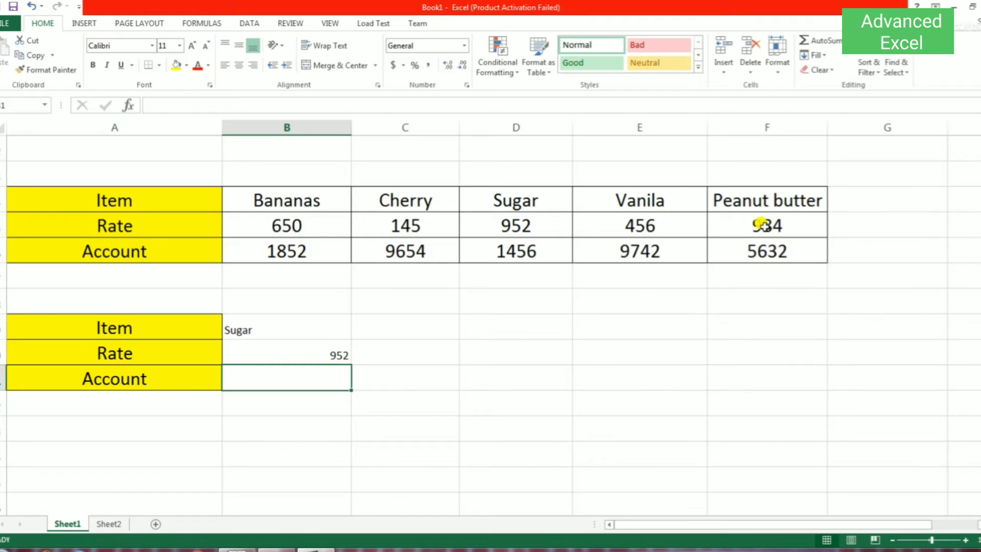
{"action": "left_click", "coordinate": [315, 347]}
{"action": "left_click", "coordinate": [303, 377]}
{"action": "key", "text": "Up"}
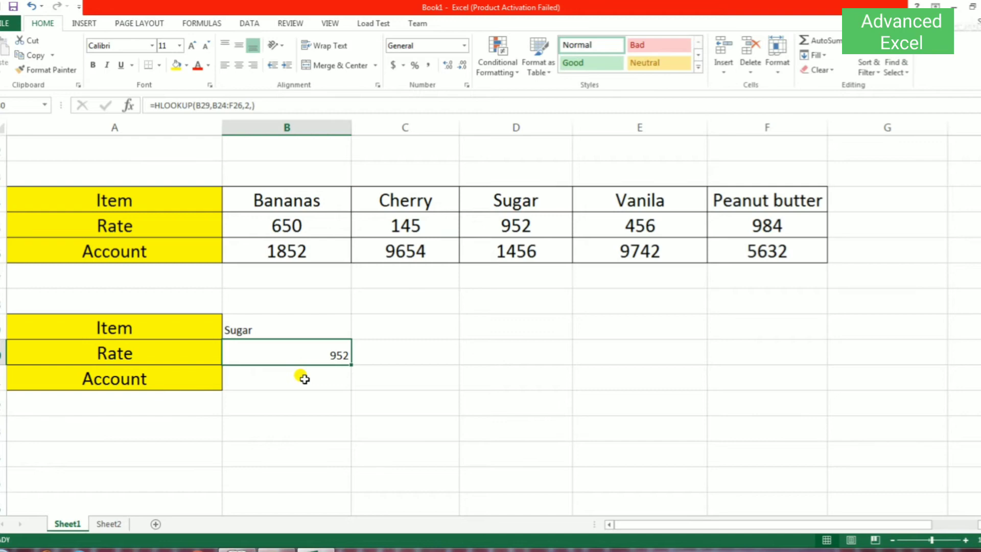
{"action": "left_click", "coordinate": [37, 55]}
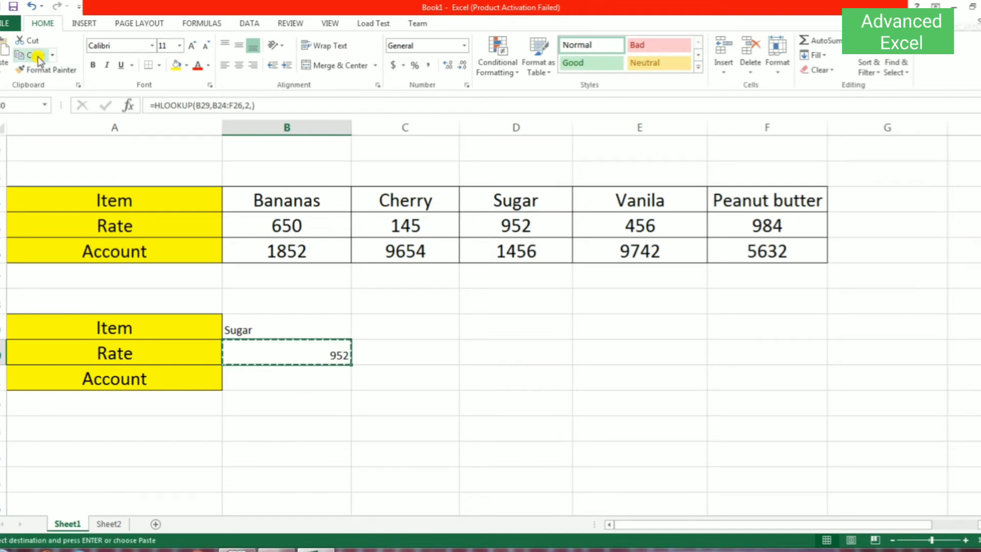
{"action": "left_click", "coordinate": [256, 377]}
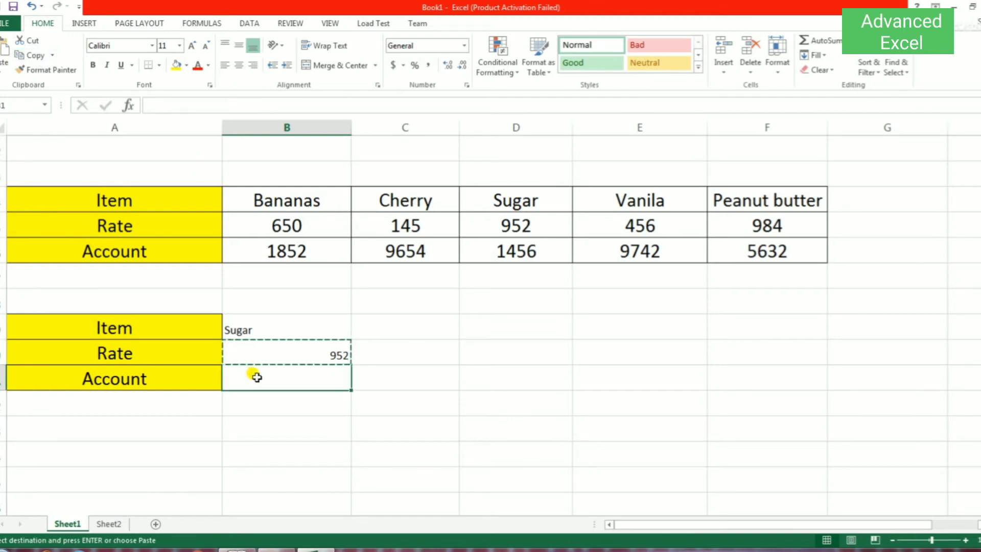
{"action": "left_click", "coordinate": [7, 51]}
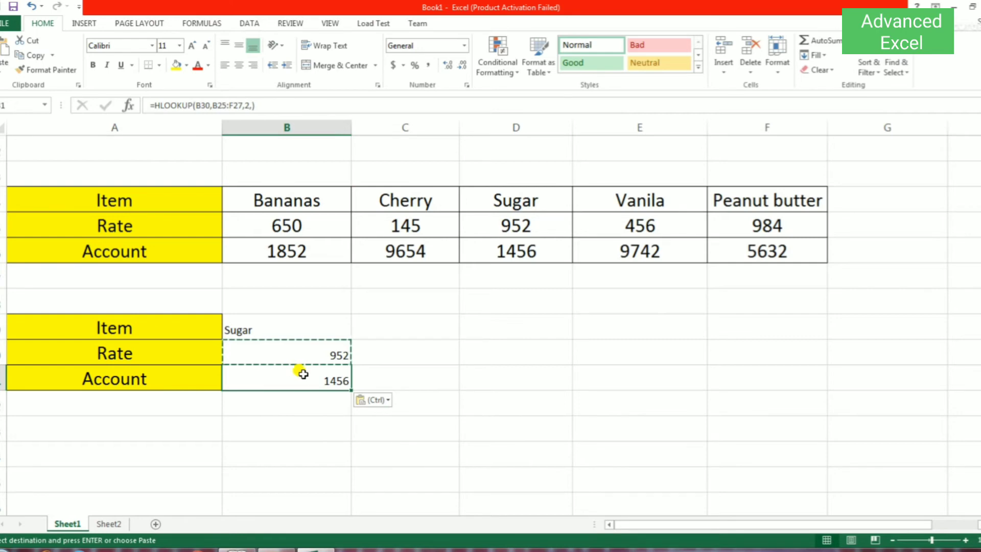
Replace Sugar with cherry as the lookup item, giving Rate 145 and Account 9654.
{"action": "double_click", "coordinate": [312, 330]}
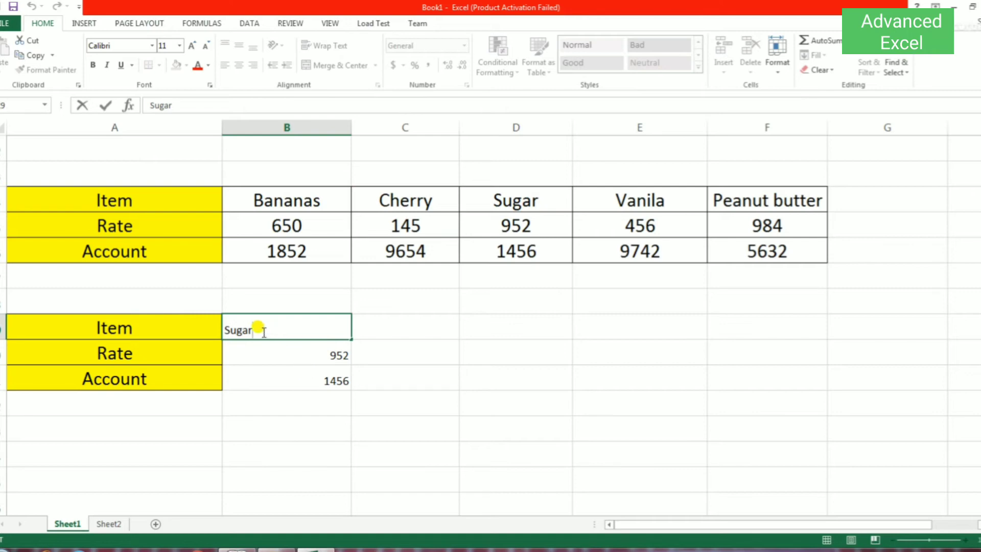
{"action": "left_click_drag", "start_coordinate": [257, 327], "coordinate": [214, 328]}
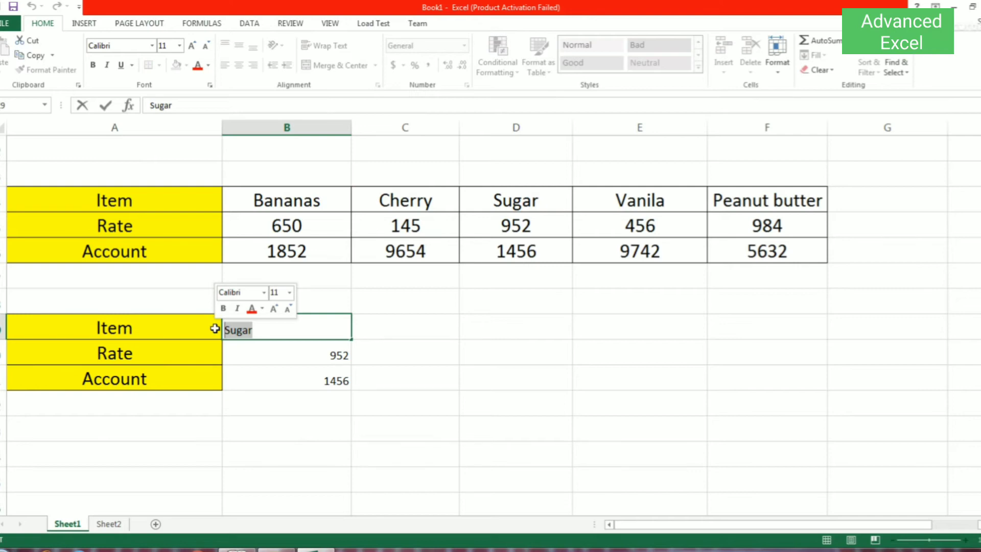
{"action": "type", "text": "cherr"}
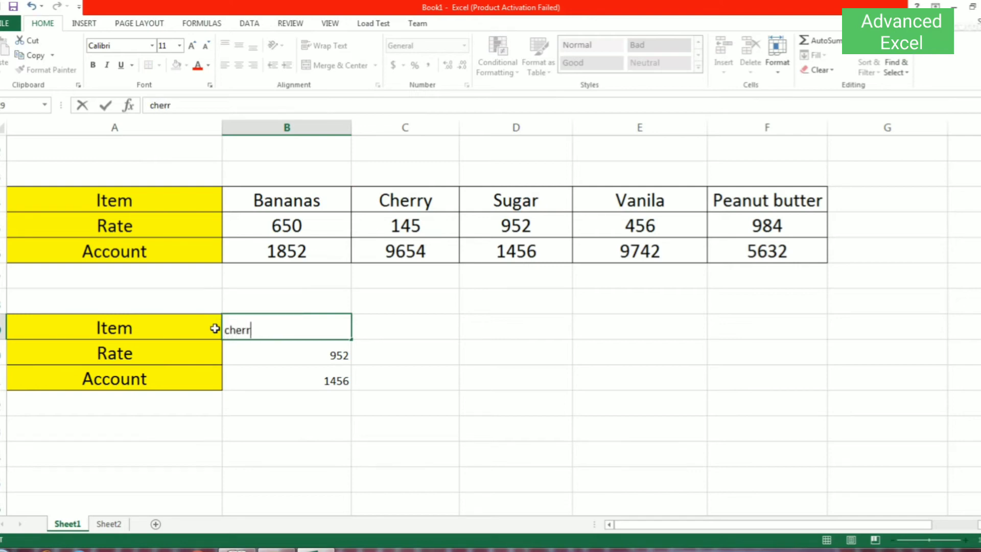
{"action": "type", "text": "y"}
{"action": "key", "text": "Return"}
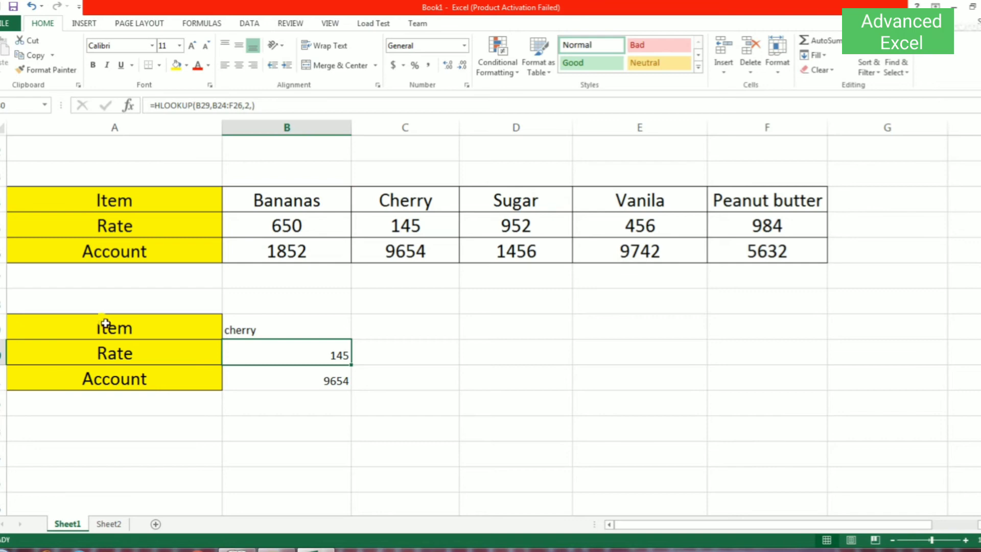
{"action": "left_click", "coordinate": [108, 524]}
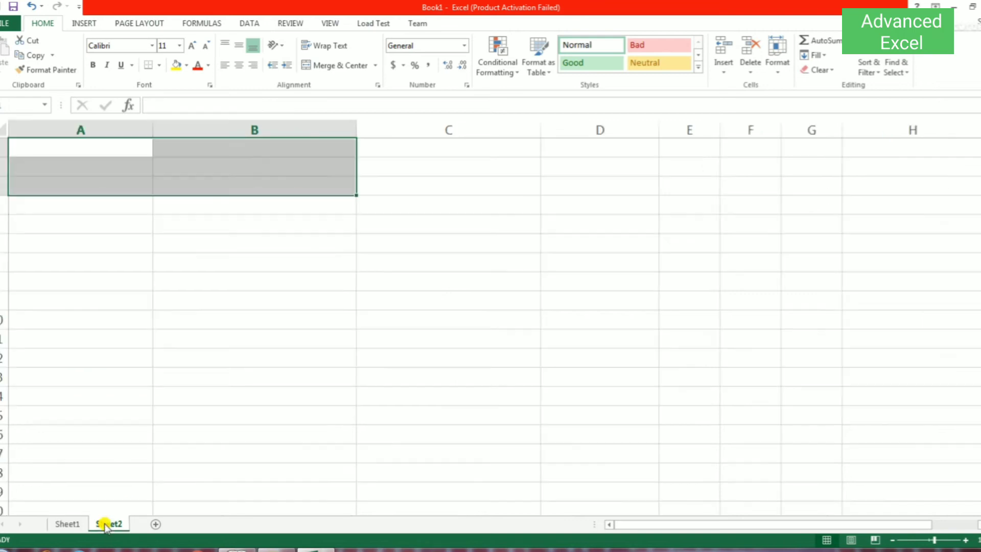
Copy the Item, Rate and Account labels from Sheet1 into Sheet2 starting at A1.
{"action": "left_click", "coordinate": [66, 526]}
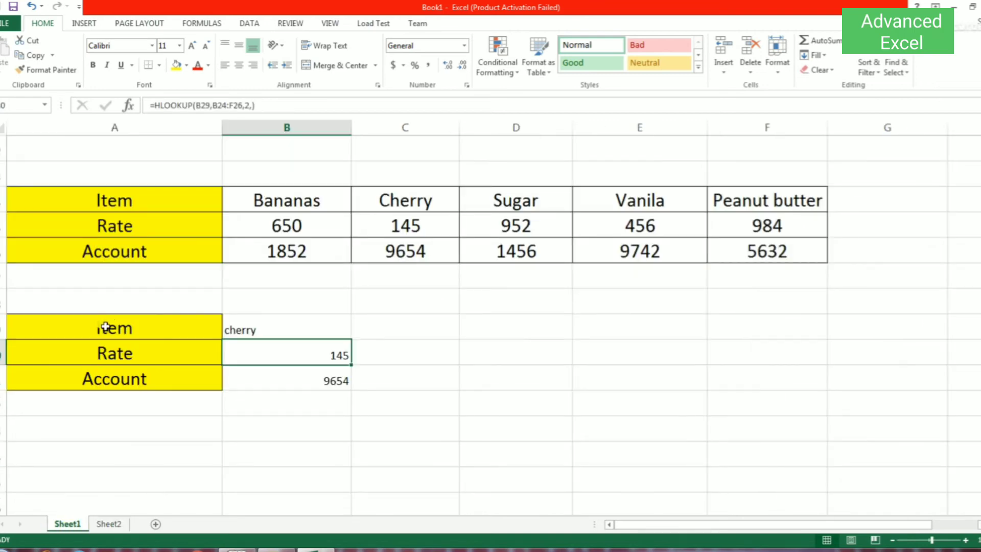
{"action": "left_click_drag", "start_coordinate": [100, 196], "coordinate": [96, 247]}
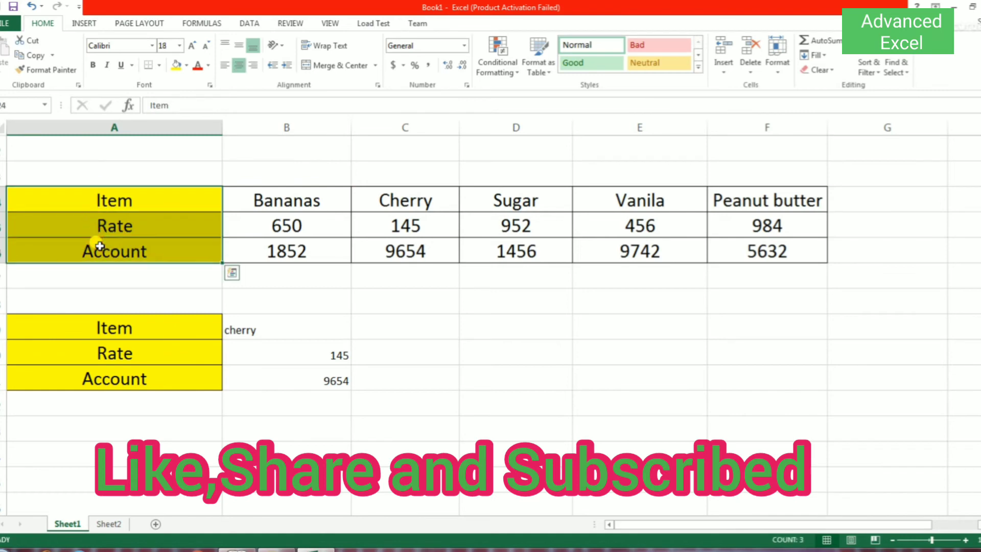
{"action": "key", "text": "ctrl+c"}
{"action": "left_click", "coordinate": [109, 523]}
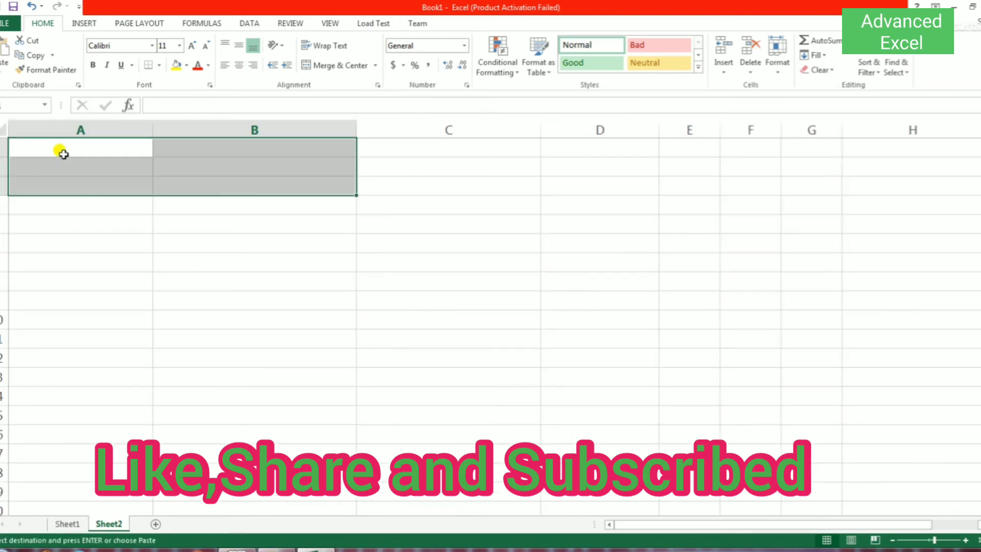
{"action": "left_click", "coordinate": [64, 149]}
{"action": "key", "text": "ctrl+v"}
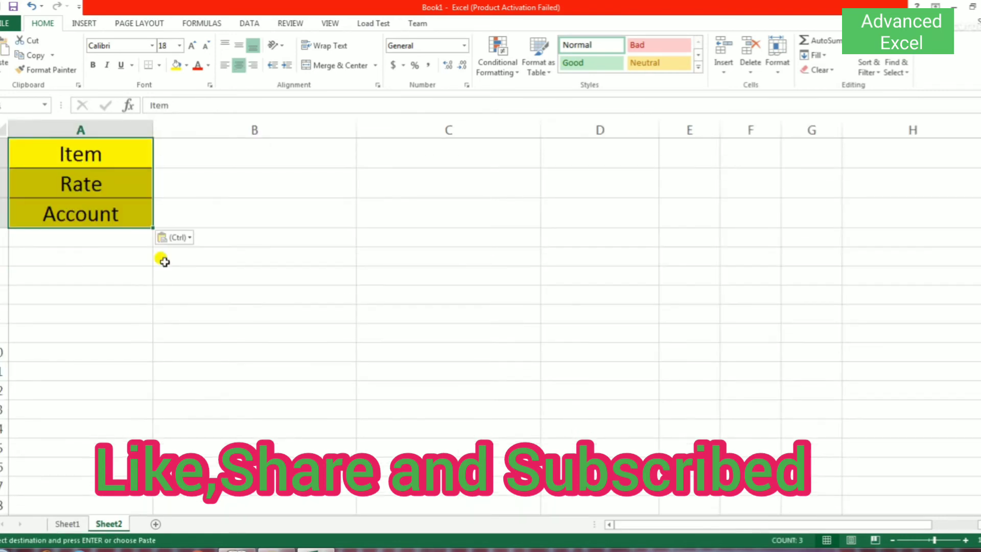
Enter vanila in Sheet2's B1 as the item to look up.
{"action": "left_click", "coordinate": [68, 524]}
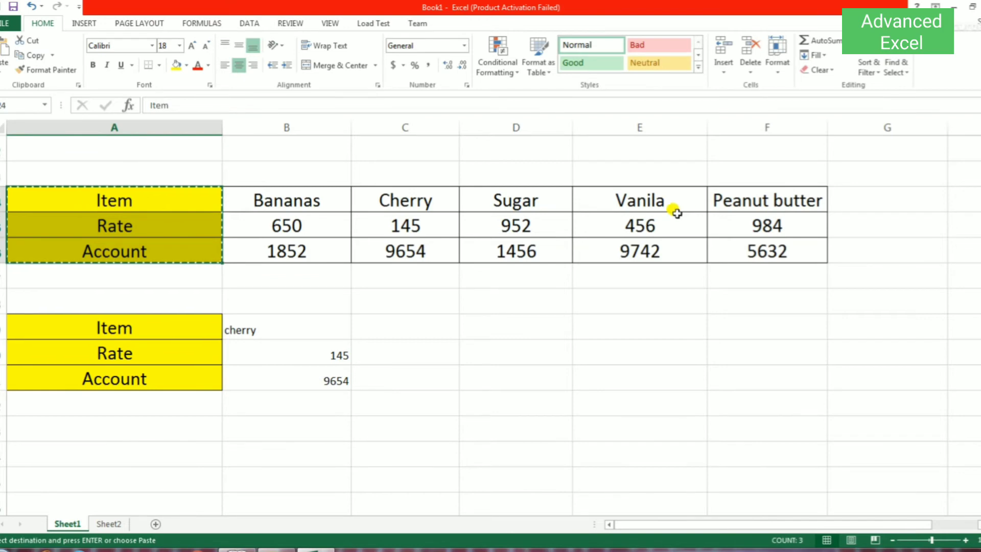
{"action": "left_click", "coordinate": [109, 523]}
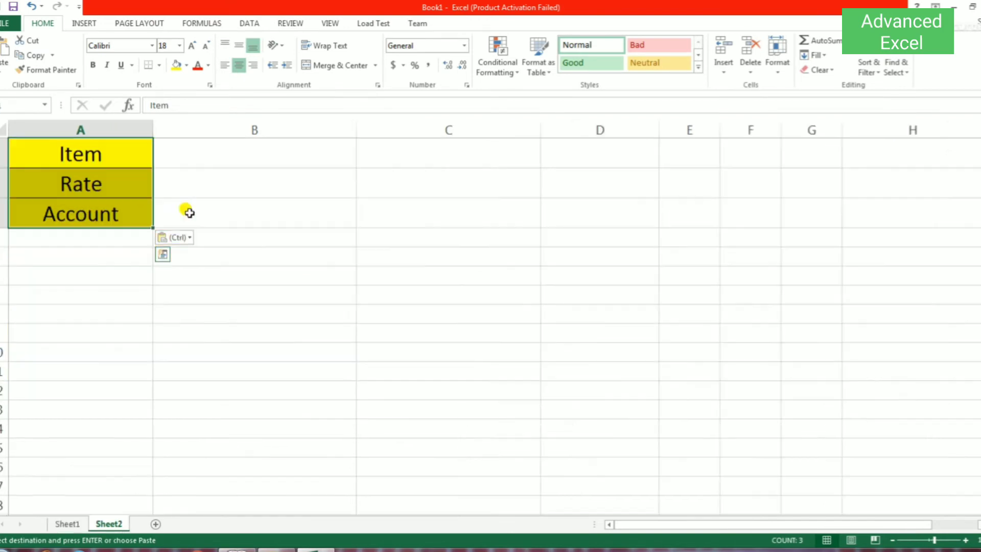
{"action": "left_click", "coordinate": [186, 148]}
{"action": "type", "text": "van"}
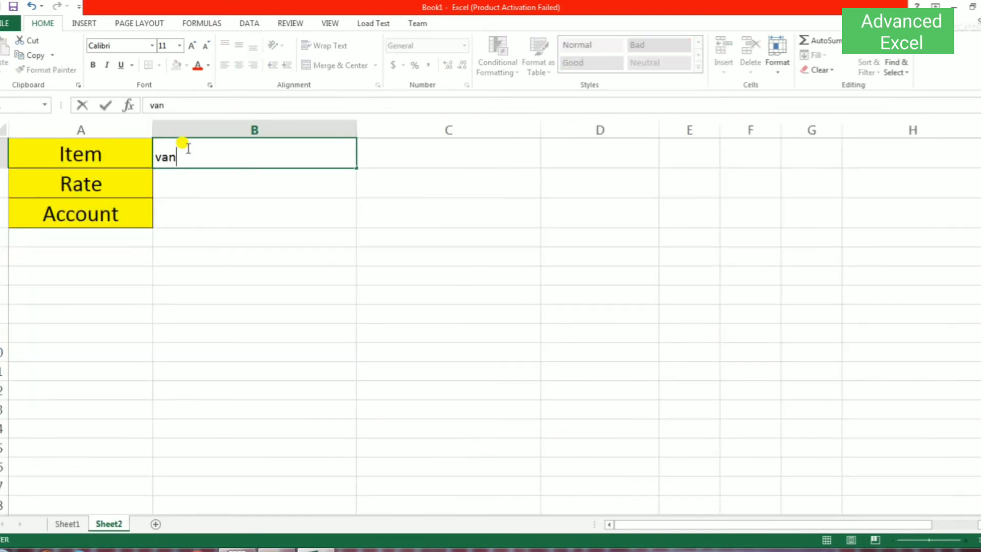
{"action": "type", "text": "ila"}
{"action": "left_click", "coordinate": [179, 193]}
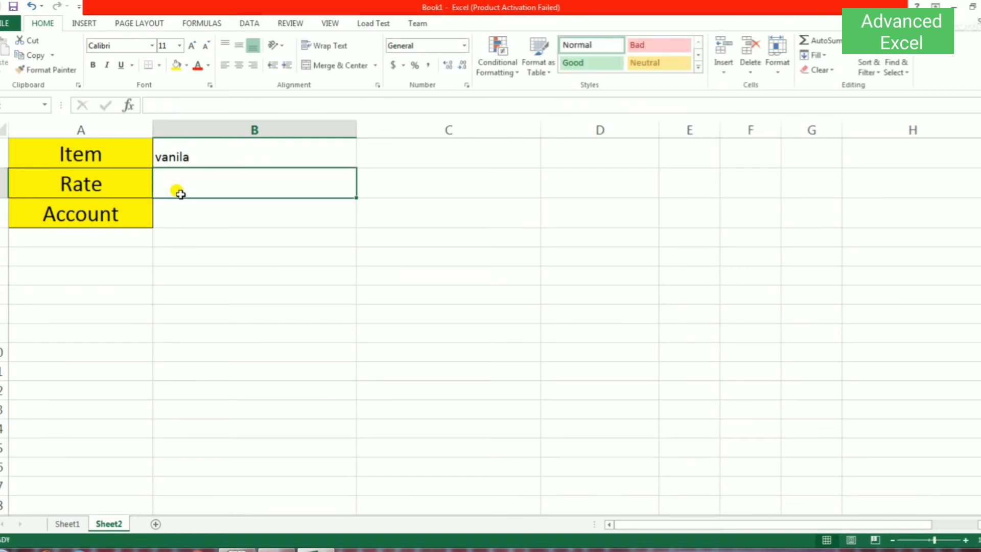
Start an HLOOKUP in B2 with lookup value B1 and table B24:F26 selected on Sheet1.
{"action": "type", "text": "="}
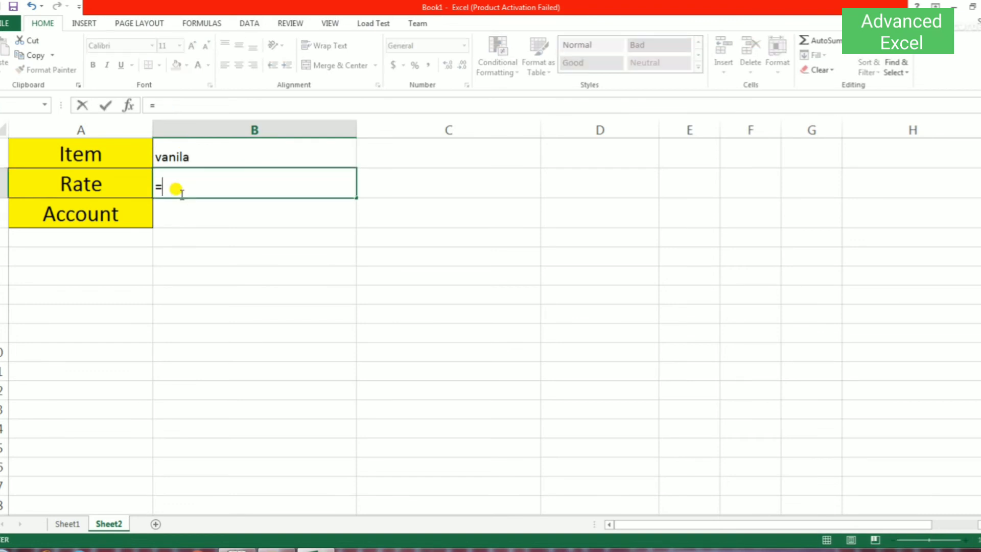
{"action": "type", "text": "hl"}
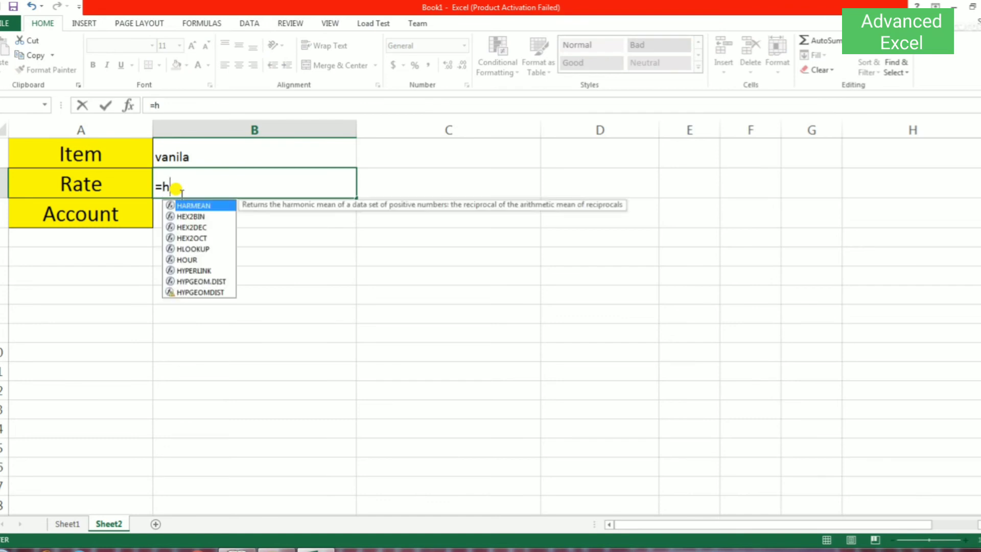
{"action": "type", "text": "oo"}
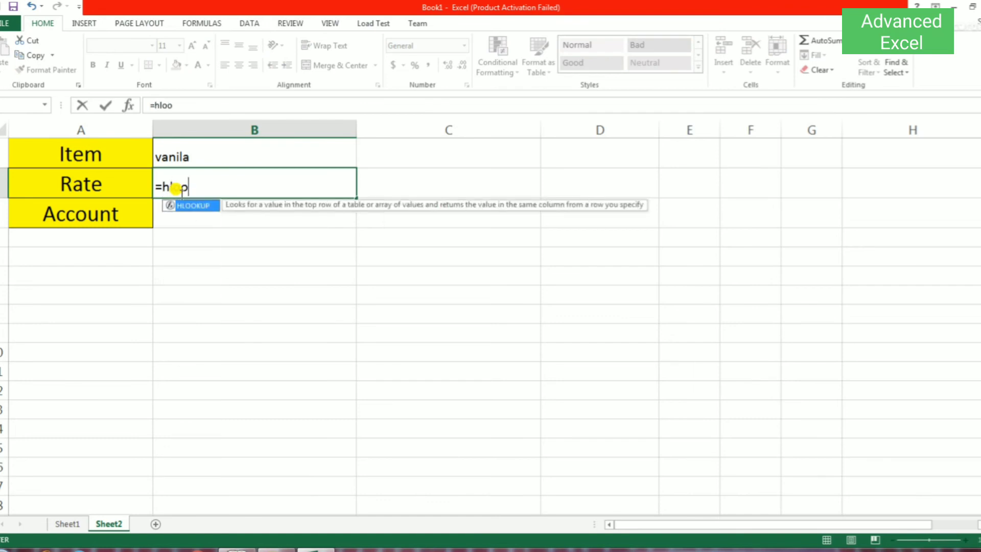
{"action": "double_click", "coordinate": [197, 206]}
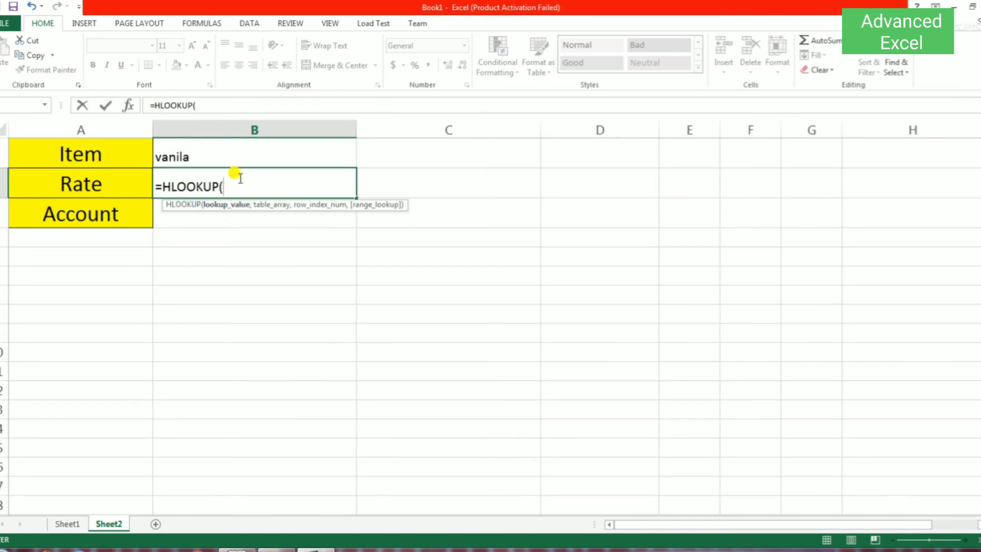
{"action": "left_click", "coordinate": [194, 154]}
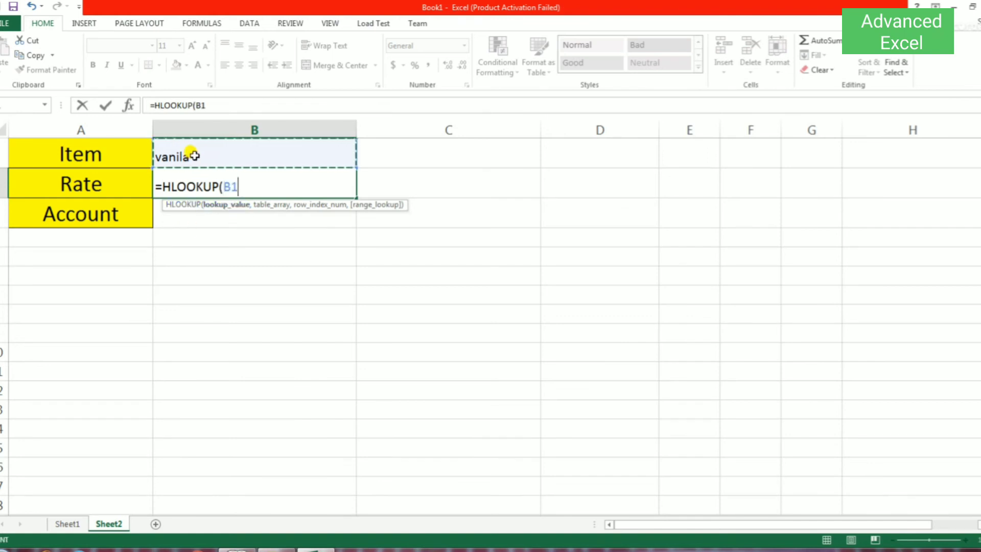
{"action": "type", "text": ","}
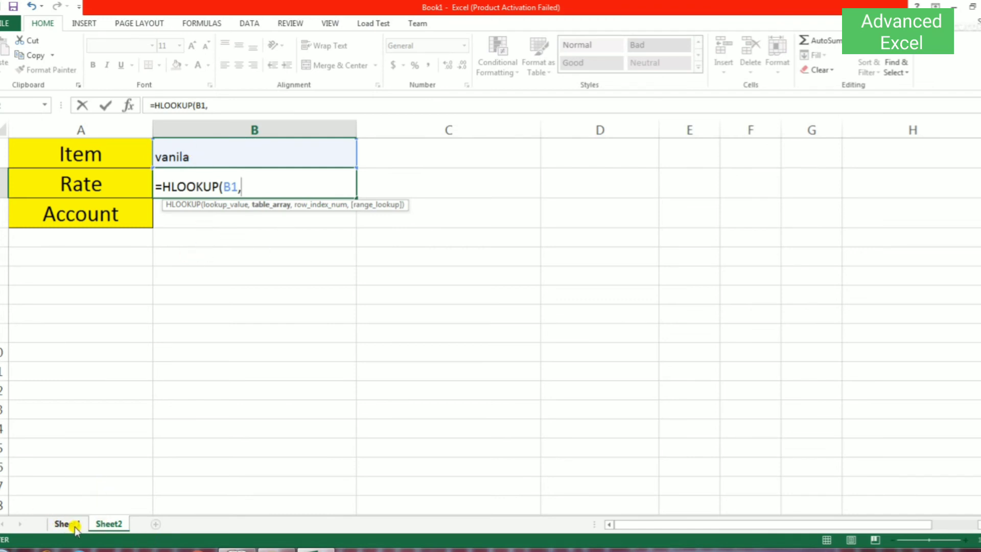
{"action": "left_click", "coordinate": [75, 526]}
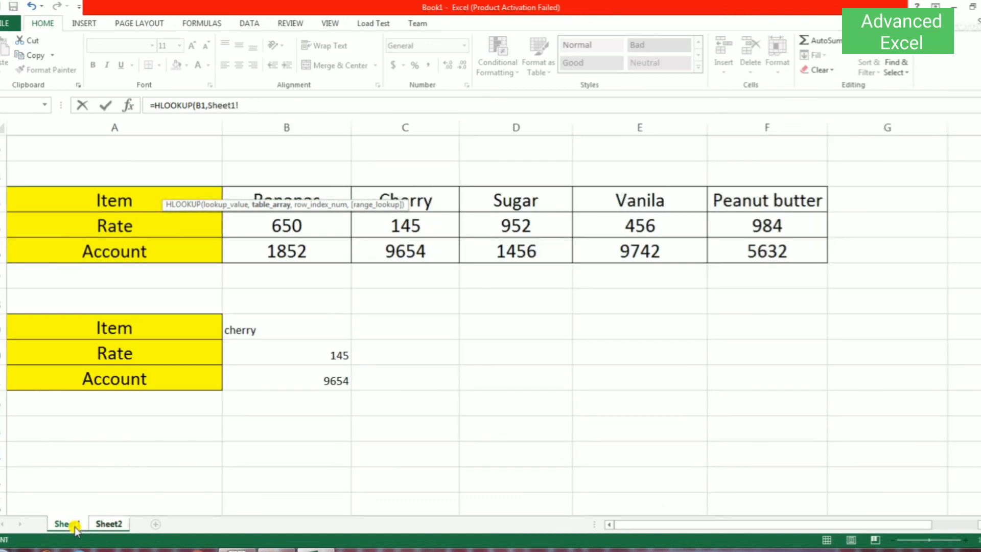
{"action": "mouse_move", "coordinate": [280, 191]}
{"action": "left_mouse_down"}
{"action": "mouse_move", "coordinate": [287, 228]}
{"action": "mouse_move", "coordinate": [750, 247]}
{"action": "left_mouse_up"}
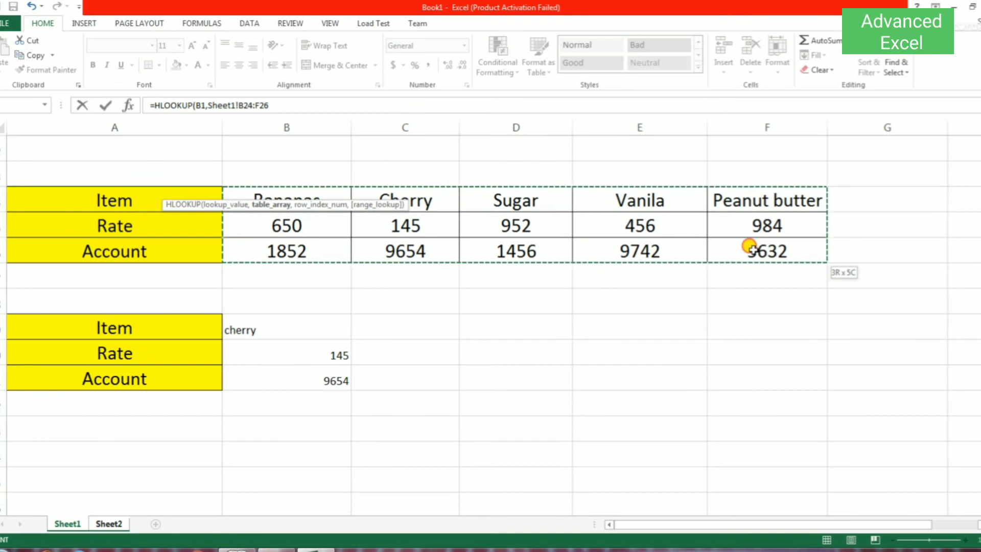
{"action": "left_click", "coordinate": [118, 524]}
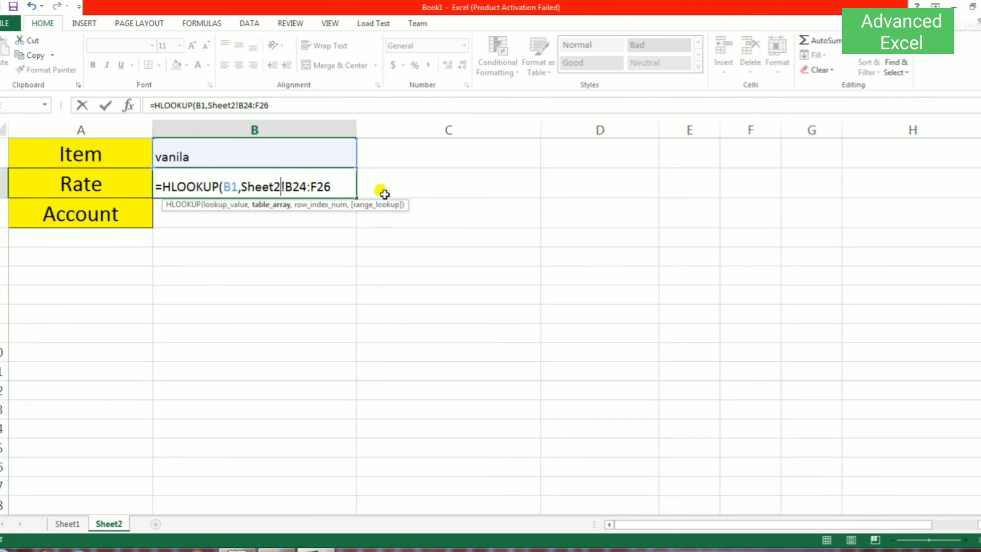
Correct the sheet reference to Sheet1, add row 2 and exact match, returning 456.
{"action": "key", "text": "BackSpace"}
{"action": "type", "text": "1"}
{"action": "left_click", "coordinate": [332, 186]}
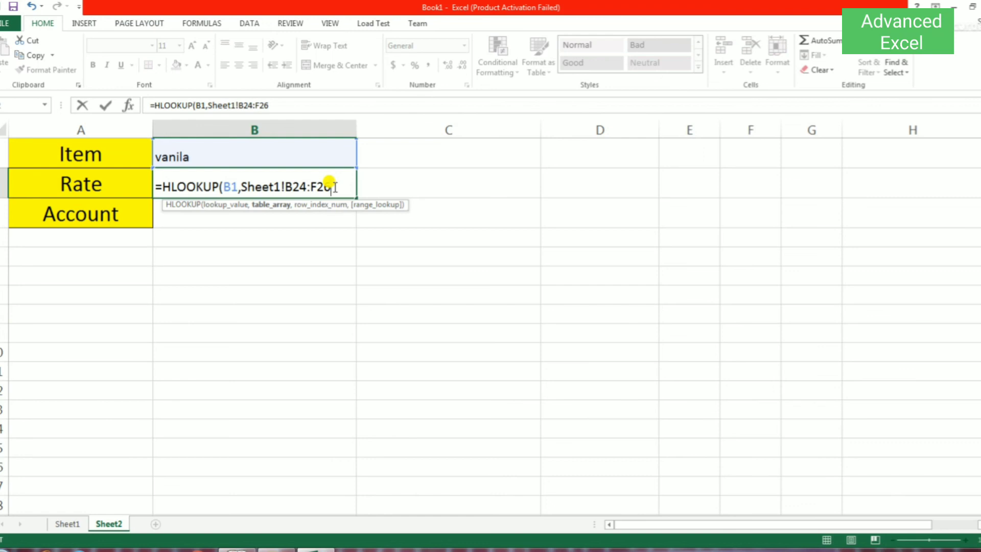
{"action": "type", "text": ","}
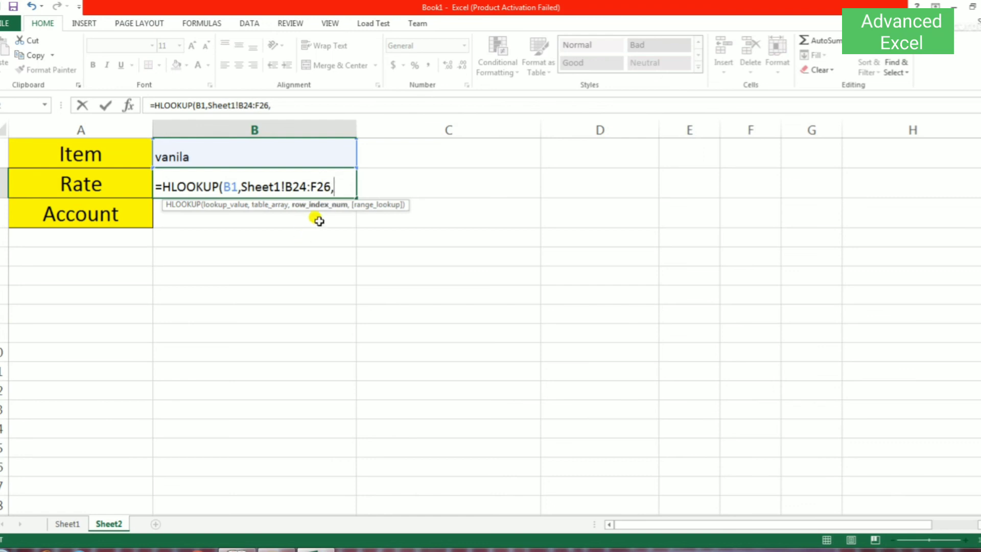
{"action": "type", "text": "2"}
{"action": "type", "text": ","}
{"action": "key", "text": "Down"}
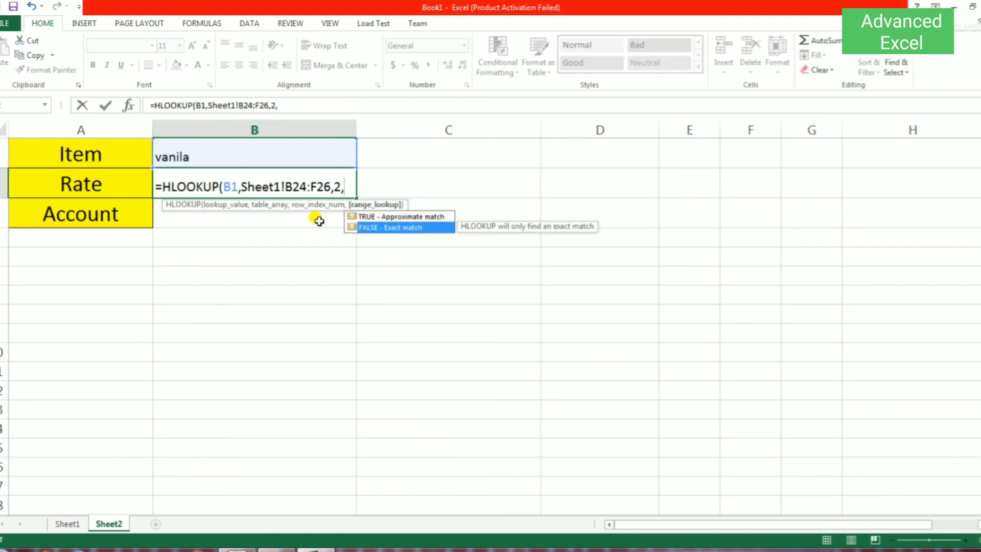
{"action": "key", "text": "Return"}
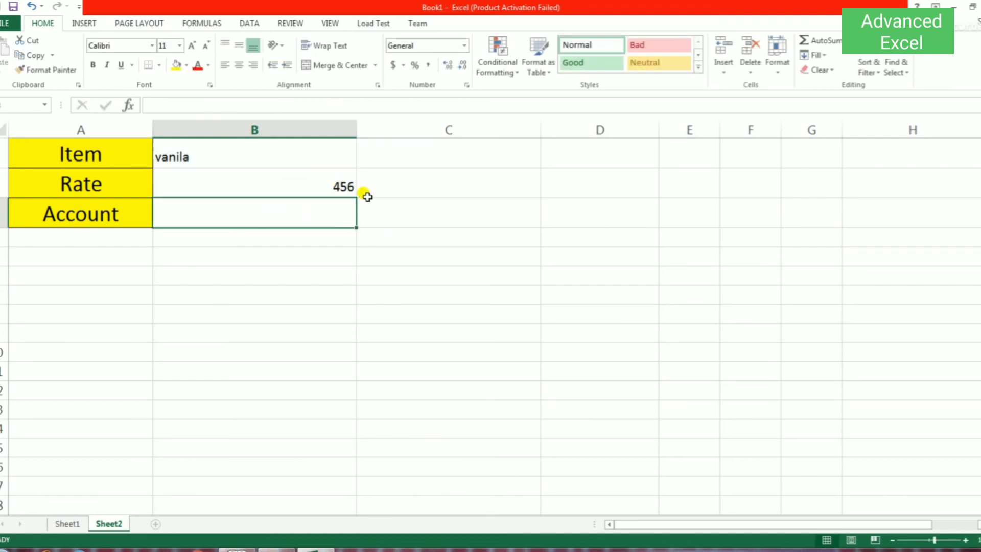
{"action": "left_click", "coordinate": [282, 179]}
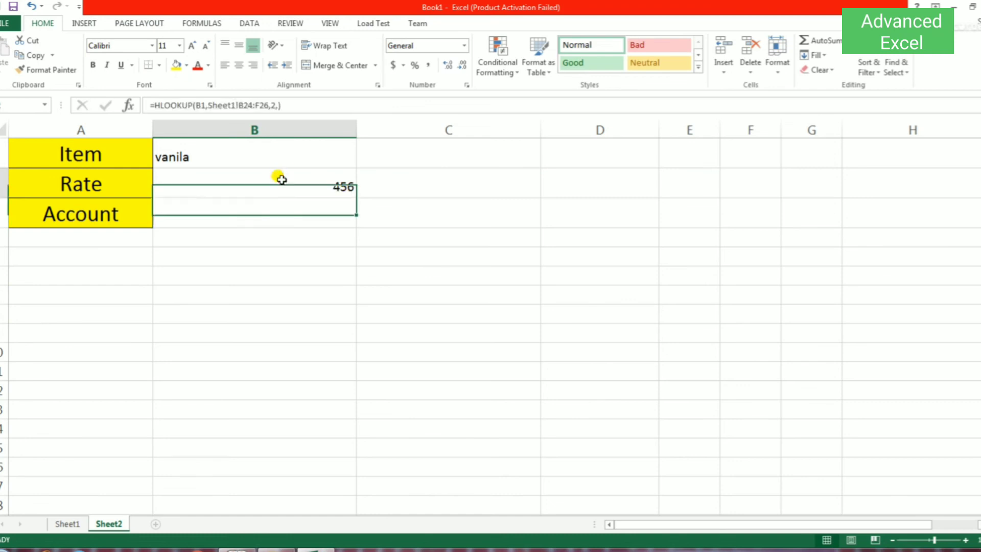
{"action": "left_click", "coordinate": [77, 523]}
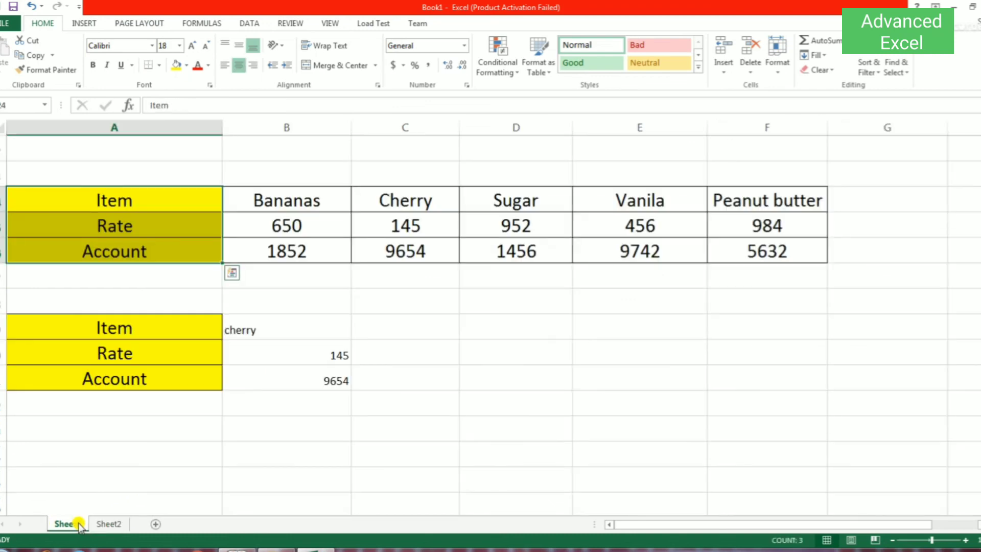
{"action": "left_click", "coordinate": [653, 228]}
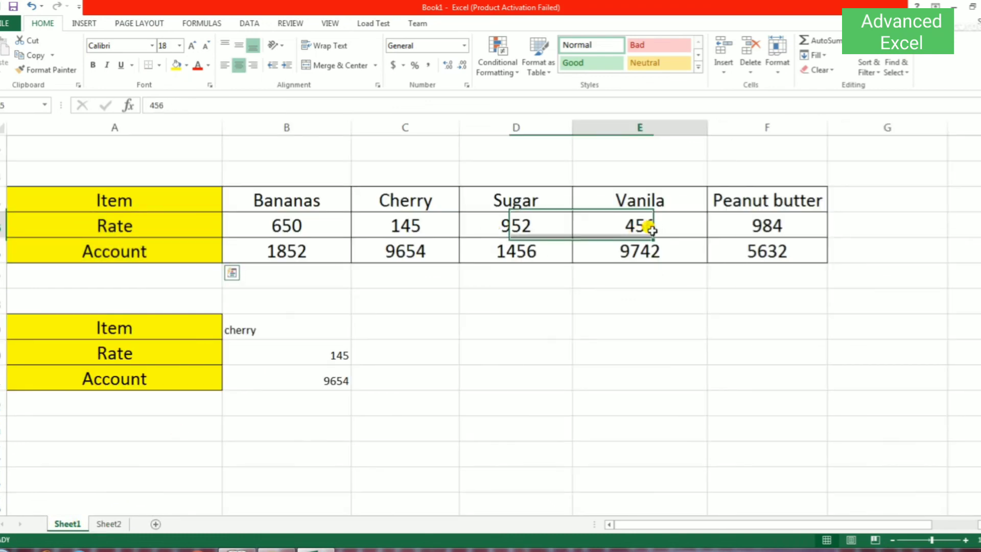
{"action": "left_click", "coordinate": [109, 523]}
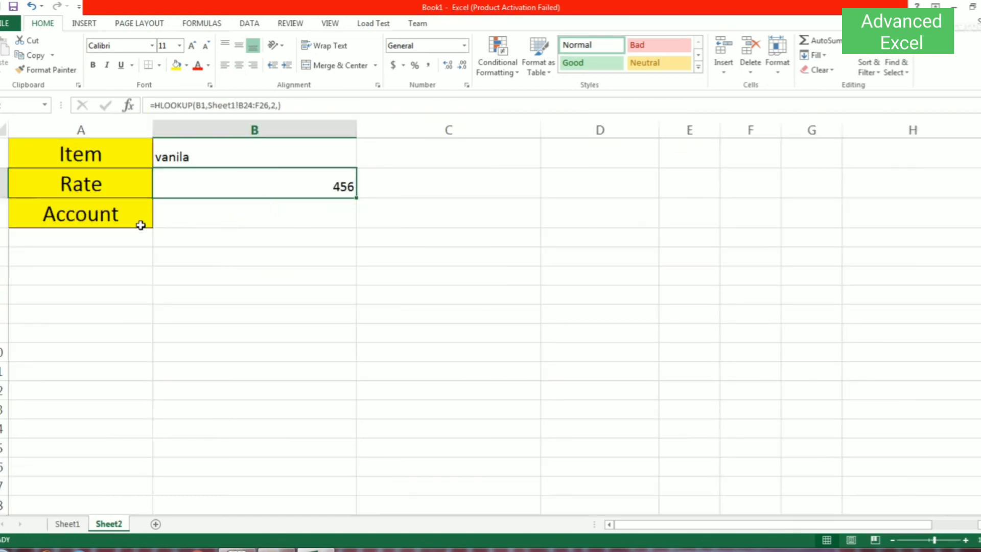
Copy the Rate formula from B2 into Account cell B3, which returns 9742 for vanila.
{"action": "left_click", "coordinate": [178, 213]}
{"action": "left_click", "coordinate": [198, 194]}
{"action": "key", "text": "ctrl+c"}
{"action": "left_click", "coordinate": [197, 215]}
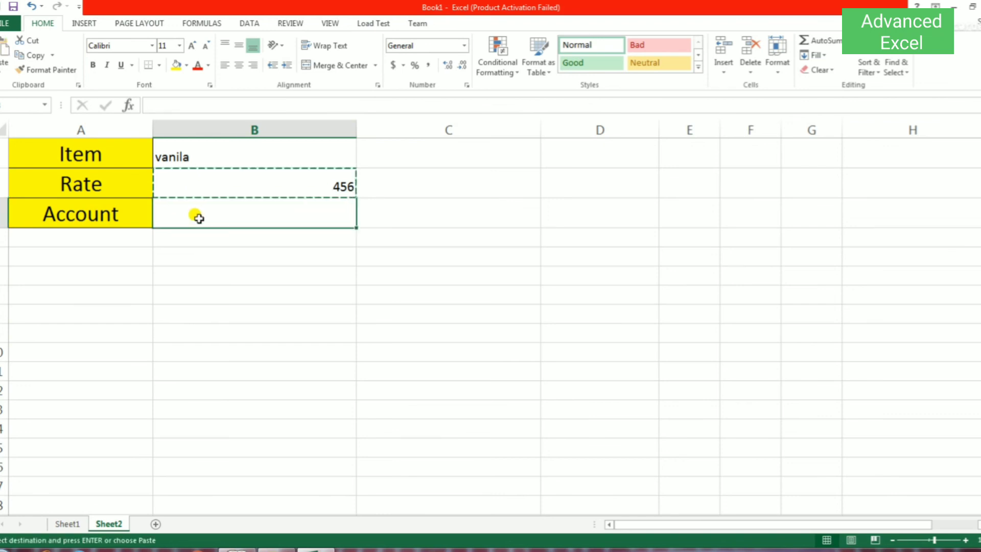
{"action": "key", "text": "ctrl+v"}
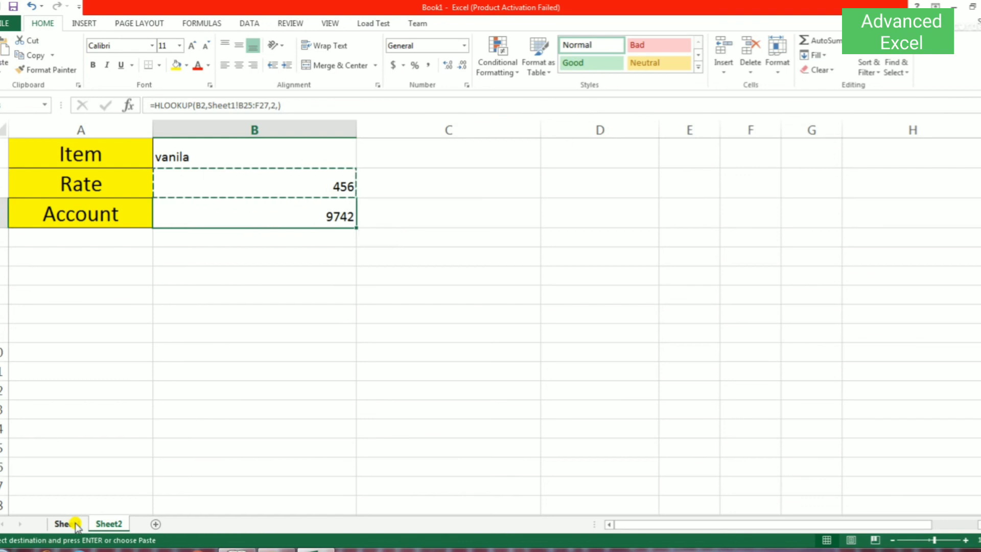
Compare Sheet2's lookup results with Sheet1, ending on Sheet1's fruit table.
{"action": "left_click", "coordinate": [75, 524]}
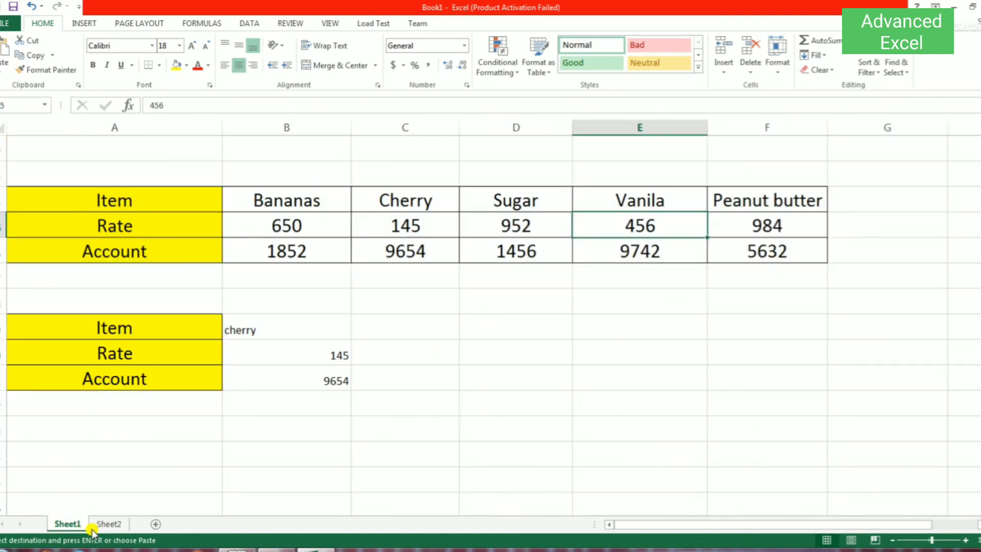
{"action": "left_click", "coordinate": [109, 526]}
{"action": "left_click", "coordinate": [75, 526]}
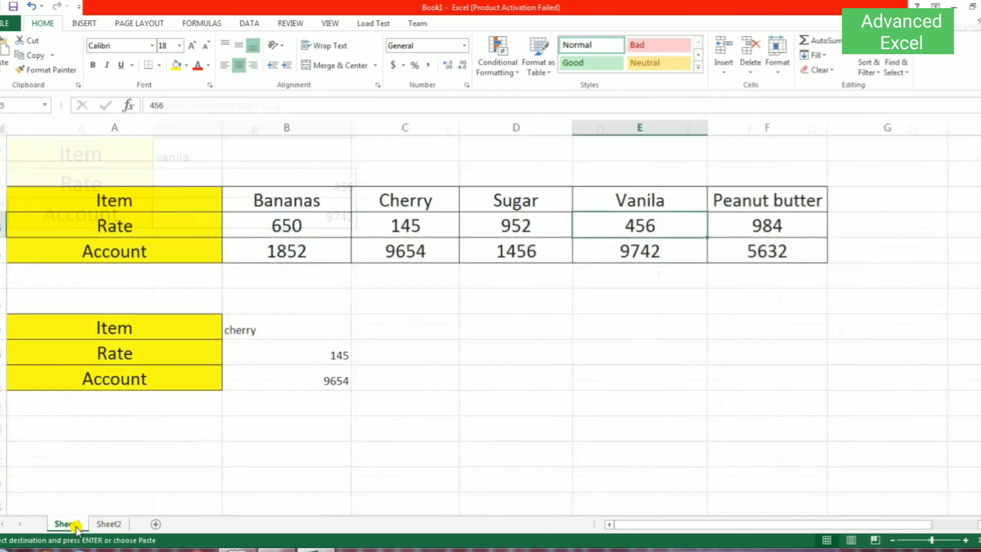